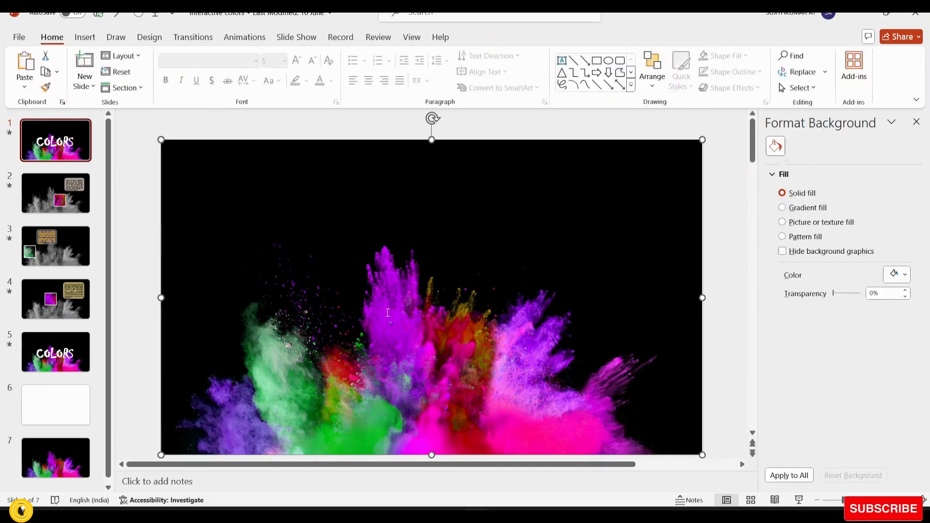
Copy the COLORS title text box from slide 1 onto slide 7, and duplicate slide 7.
click(362, 369)
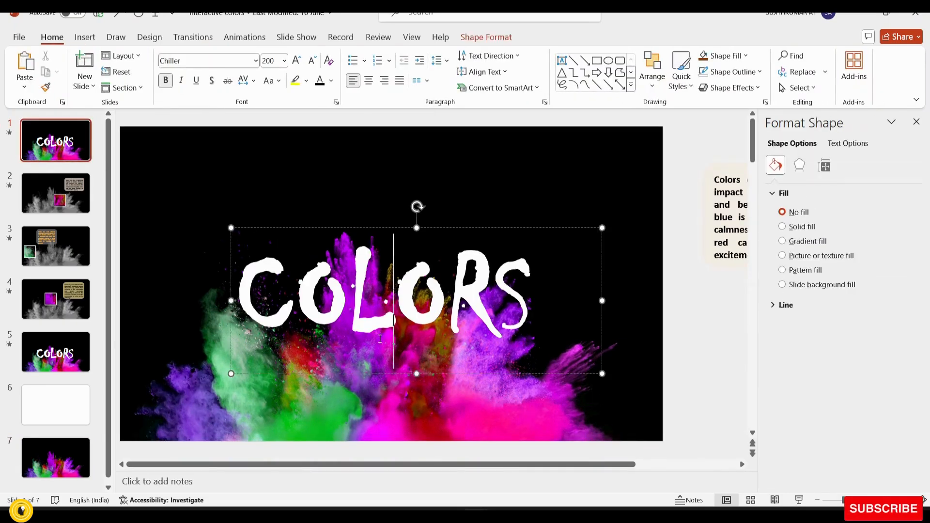
click(352, 373)
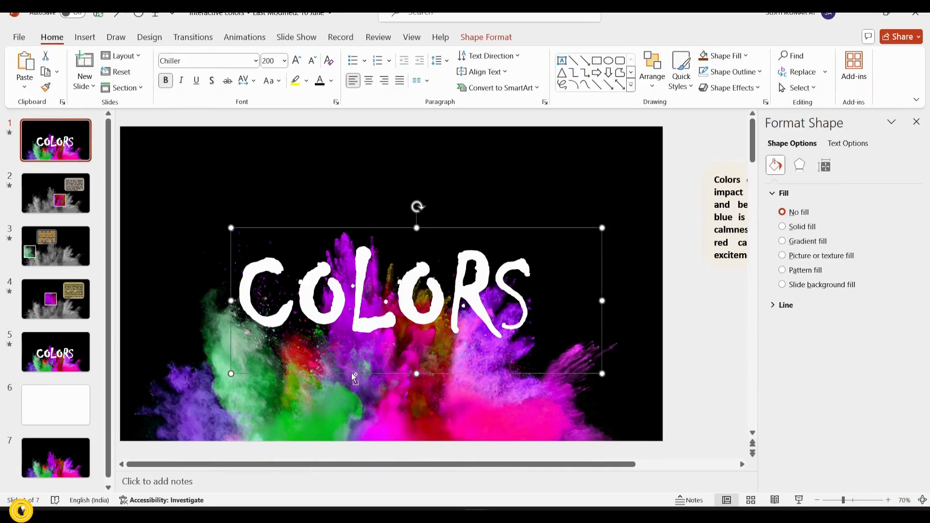
click(48, 463)
key(ctrl+v)
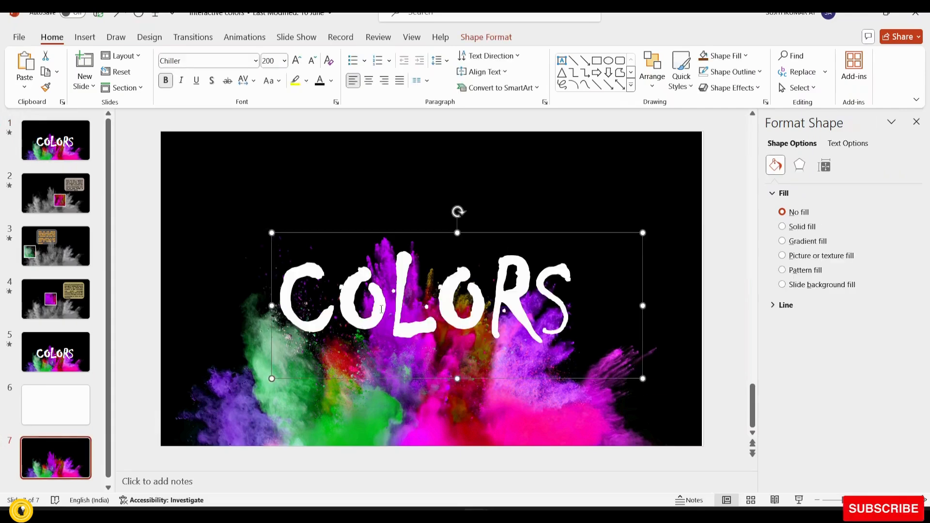
click(76, 477)
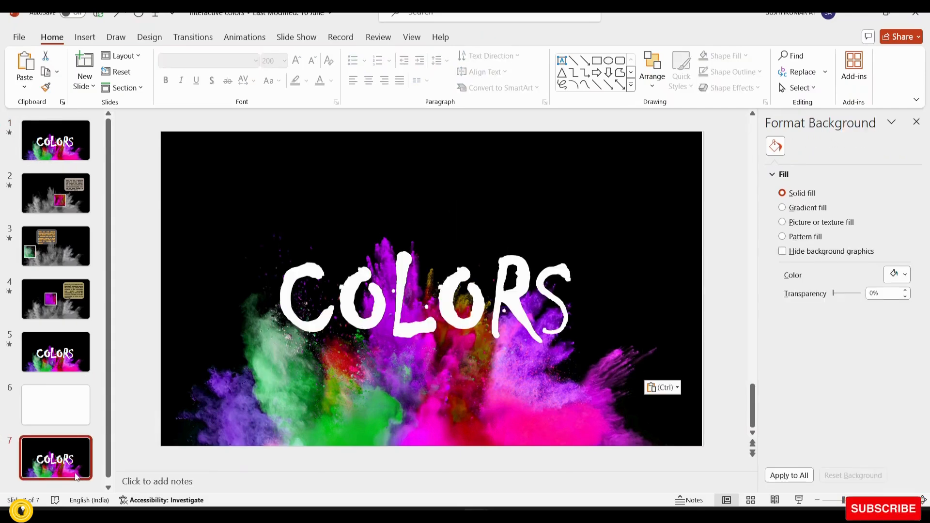
key(ctrl+d)
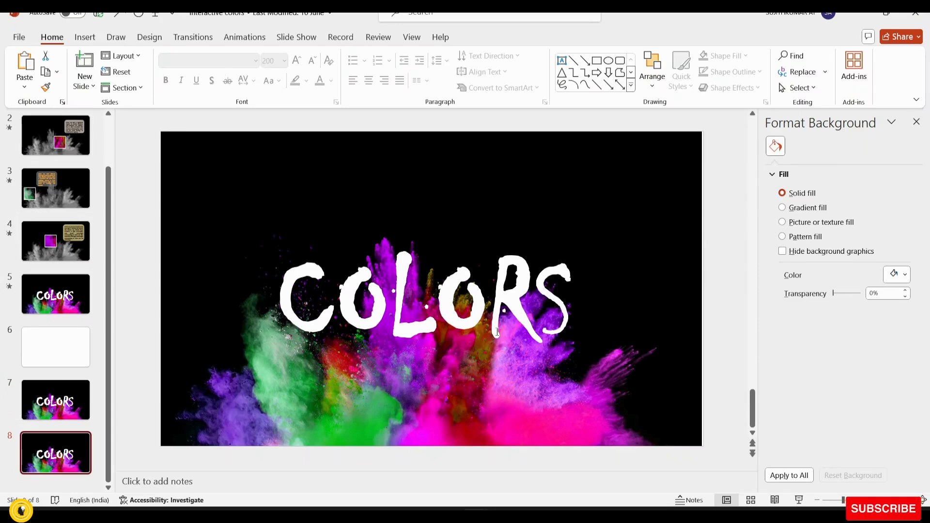
Move the COLORS title on slide 8 straight down until it lies completely below the slide area.
click(487, 315)
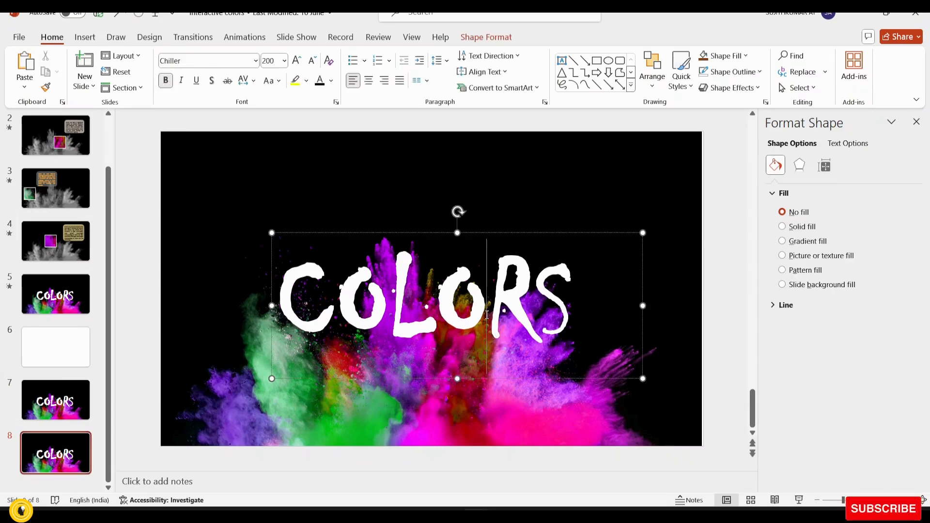
click(485, 379)
key(Down)
key(Down)
key(Down)
key(Down)
key(Down)
key(Down)
key(Down)
key(Down)
key(Down)
key(Down)
key(Down)
key(Down)
key(Down)
key(Down)
key(Down)
key(Down)
key(Down)
key(Down)
key(Down)
key(Down)
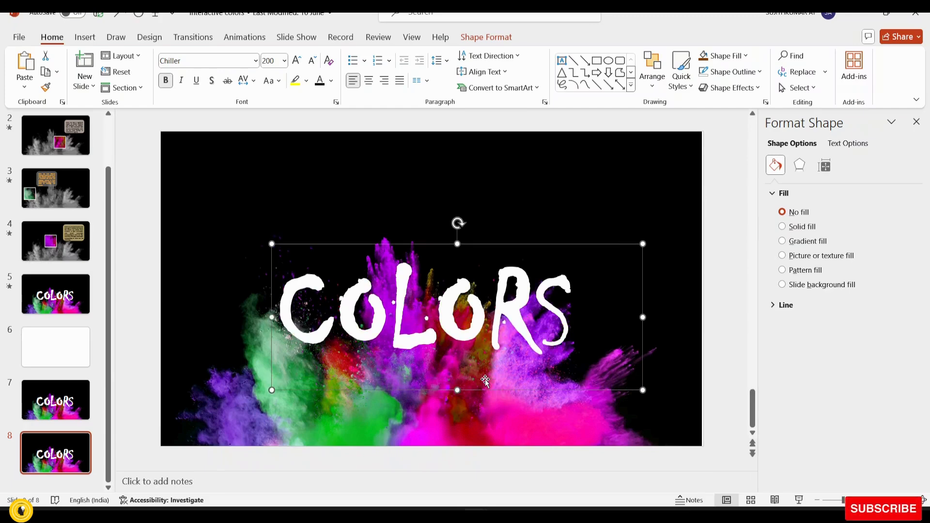
key(Down)
key(Down)
key(Down)
key(Down)
key(Down)
key(Down)
key(Down)
key(Down)
key(Down)
key(Down)
key(Down)
key(Down)
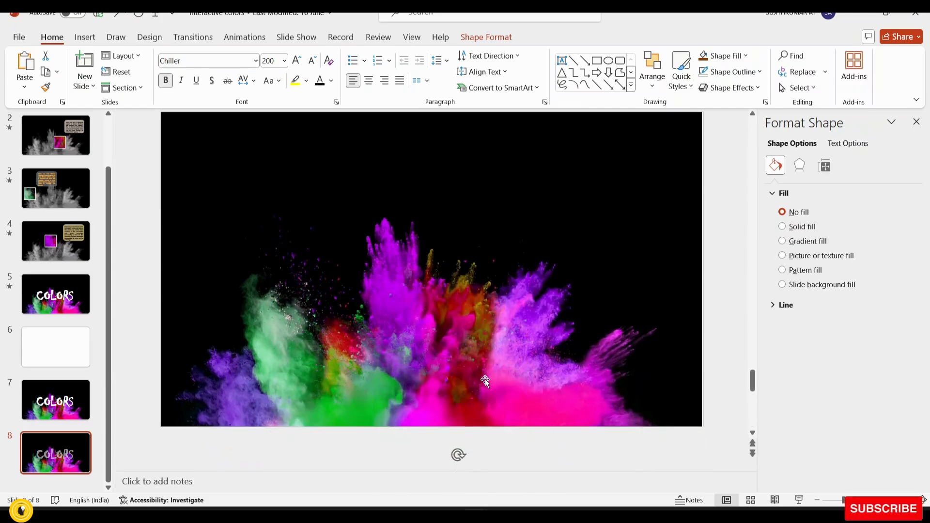
Set the font size of the off-slide COLORS title to 5.
scroll(489, 383, down, 3)
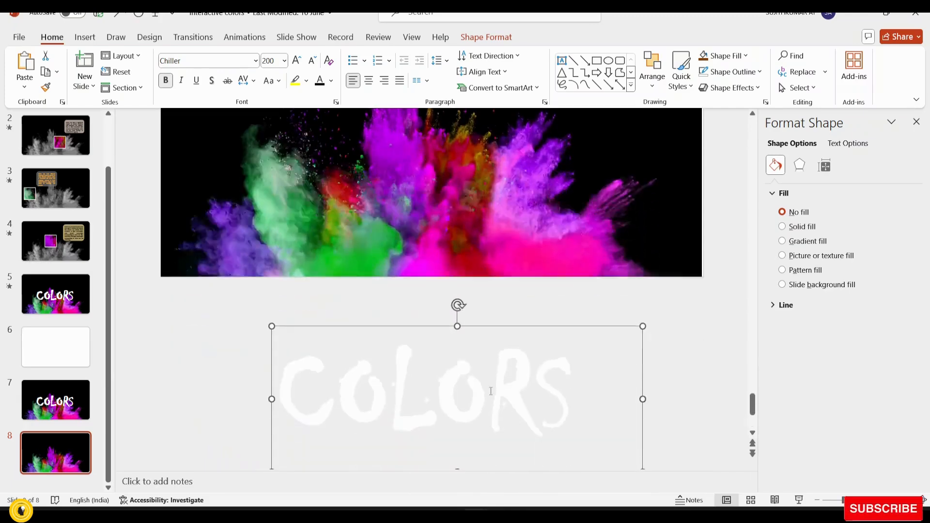
double_click(473, 389)
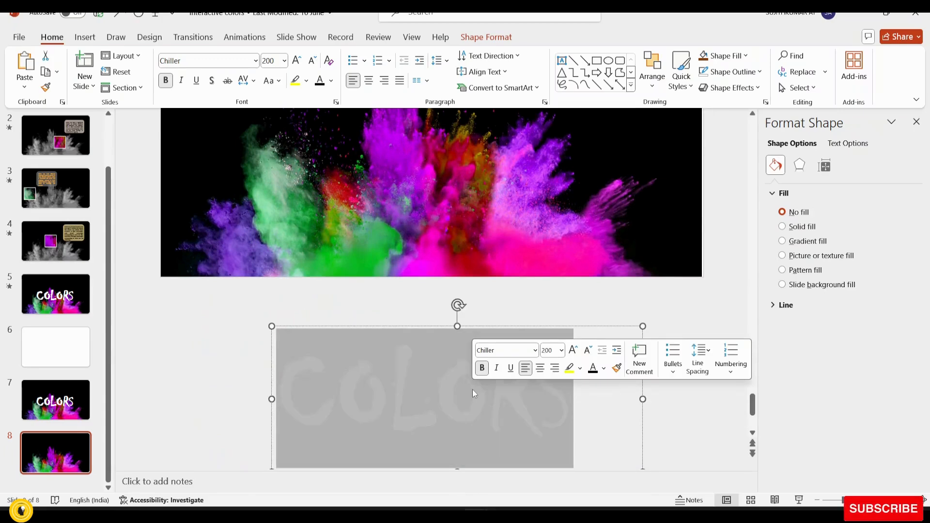
click(277, 63)
text(5)
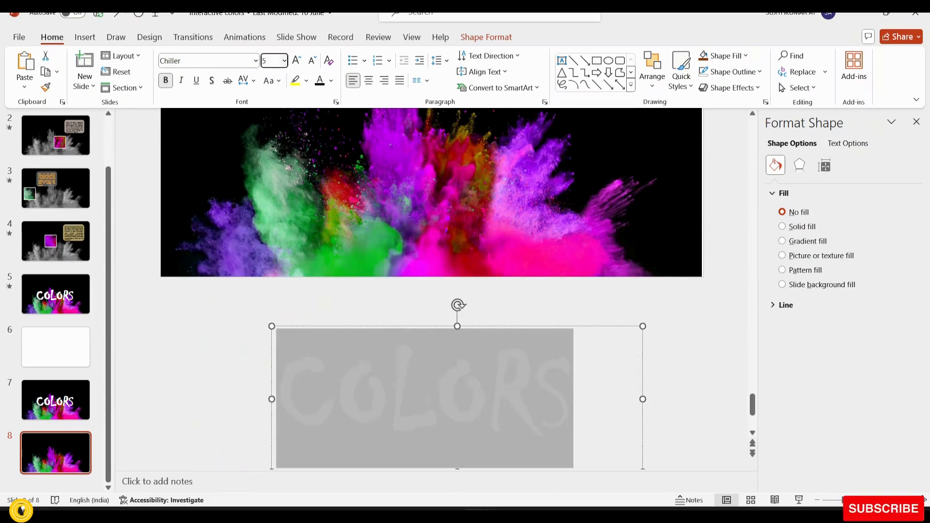
key(Return)
Crop the colored powder picture on slide 8, starting from a 1:1 ratio, to about 5.81 by 5.78 cm around the central red and orange powder.
click(397, 259)
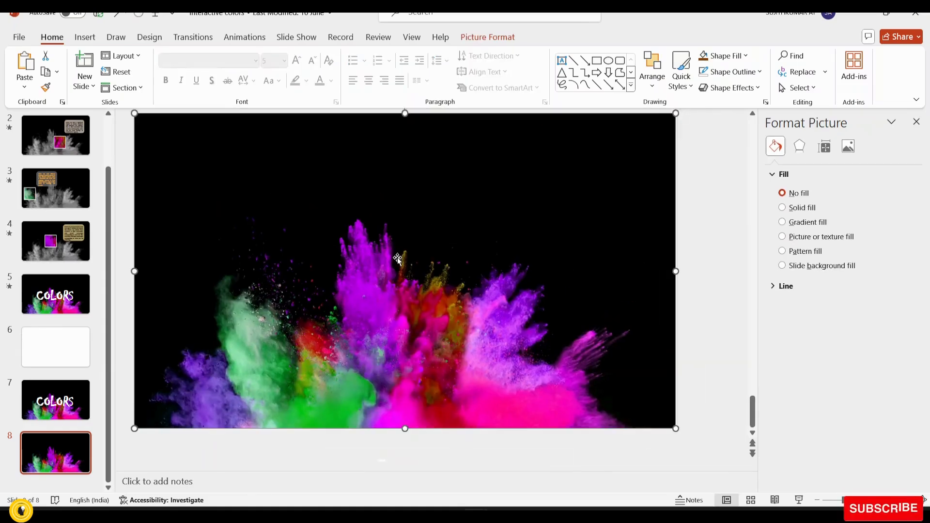
click(503, 41)
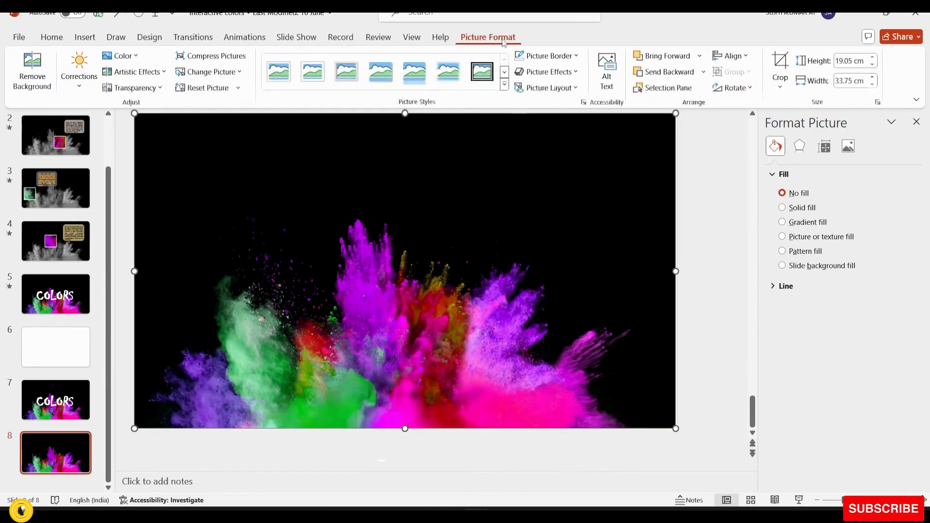
click(784, 87)
mouse_move(821, 141)
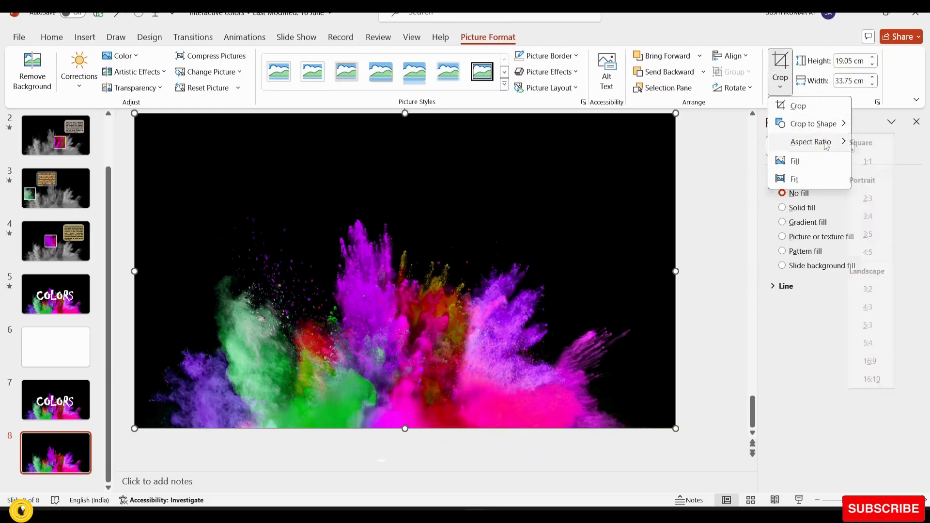
click(881, 162)
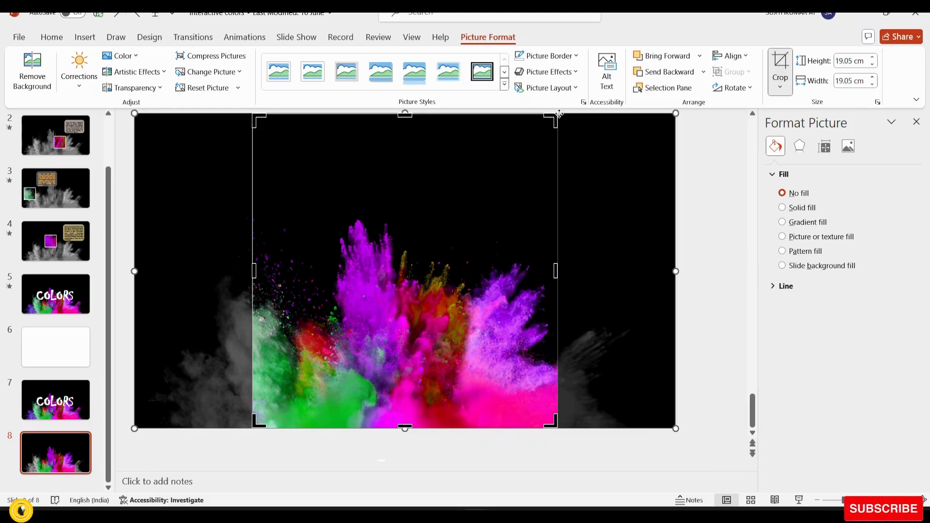
drag(552, 116, 371, 332)
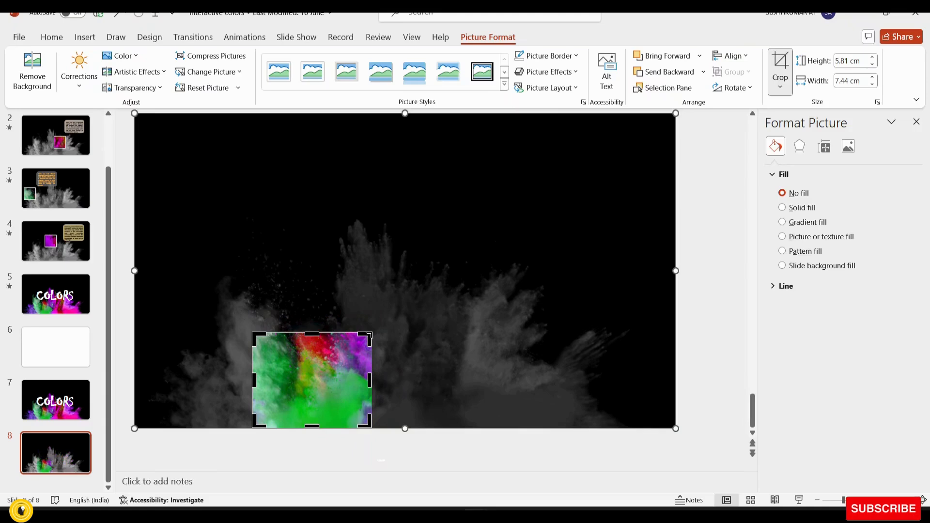
drag(369, 380, 485, 325)
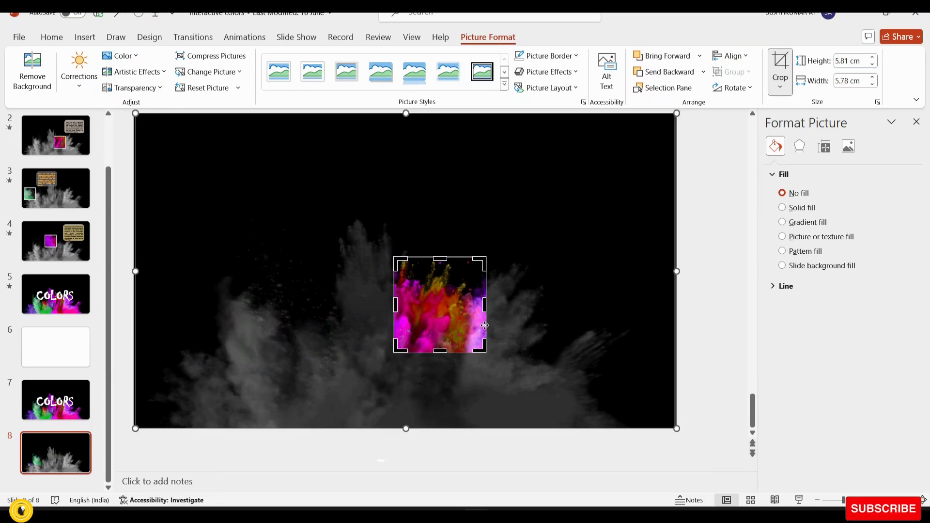
click(781, 66)
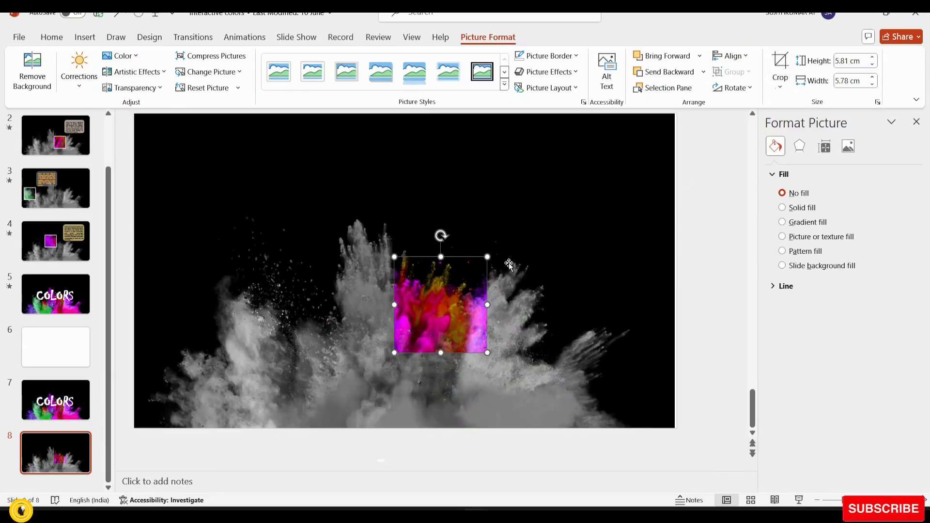
Give the cropped picture a white border with a weight of 4½ pt.
click(576, 56)
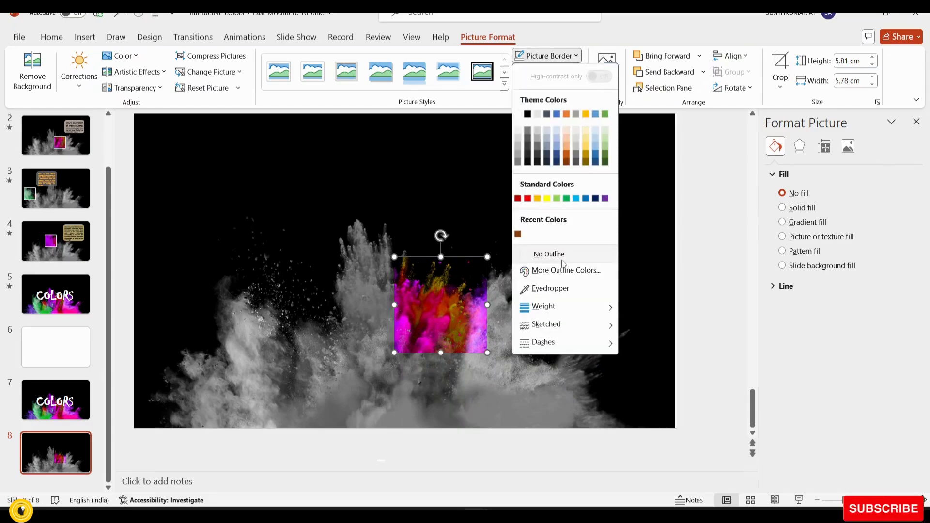
mouse_move(545, 310)
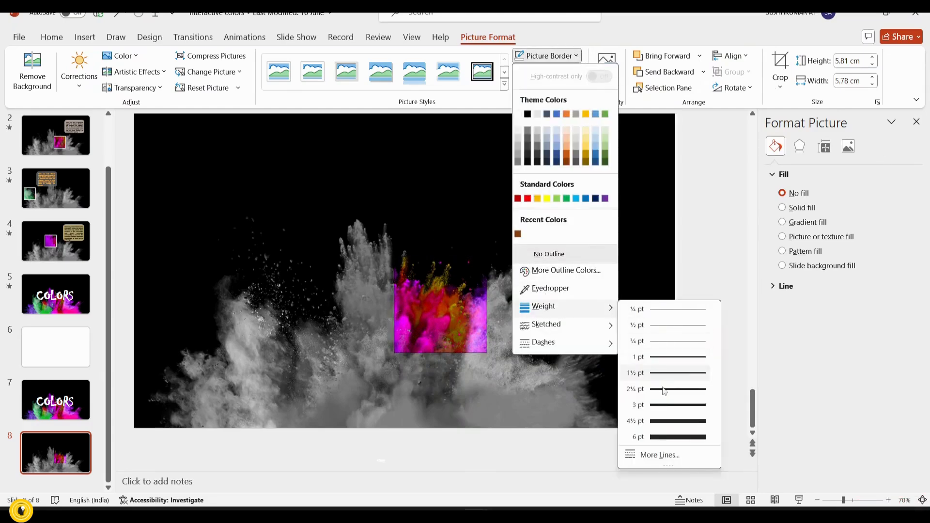
click(658, 421)
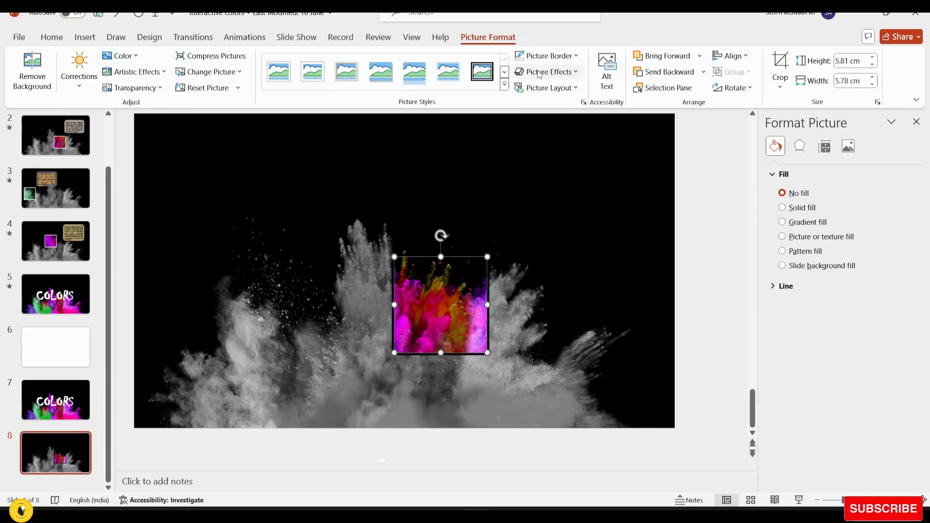
click(549, 56)
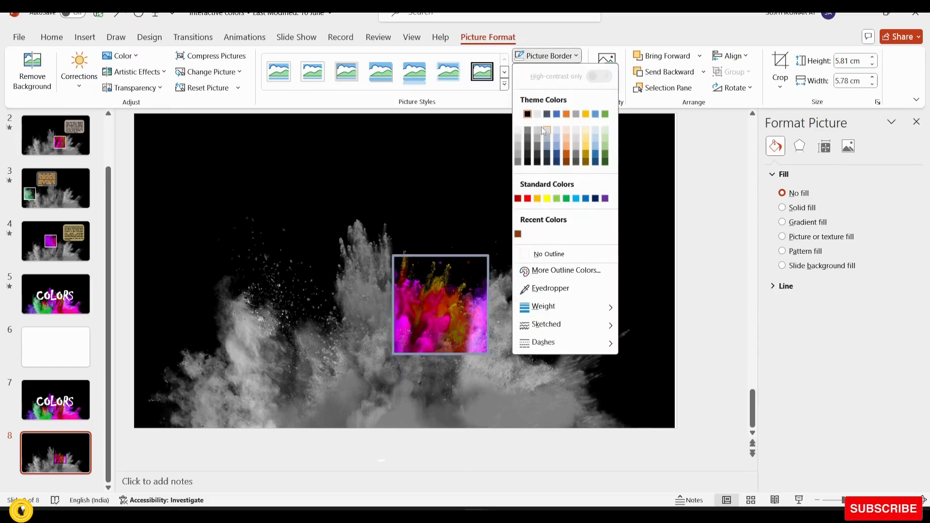
click(518, 115)
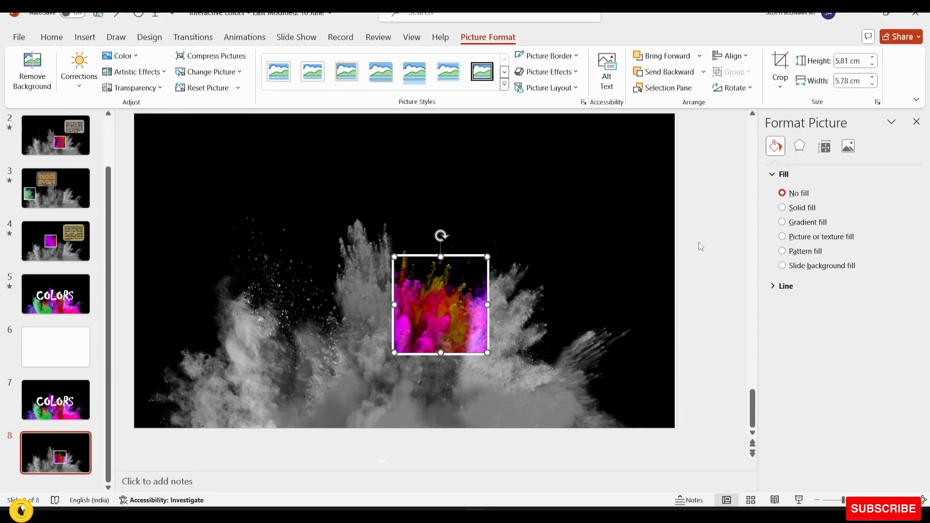
Paste the paragraph about colors and human emotions, and reshape its text box into a narrower block above and to the right of the cropped picture.
key(ctrl+v)
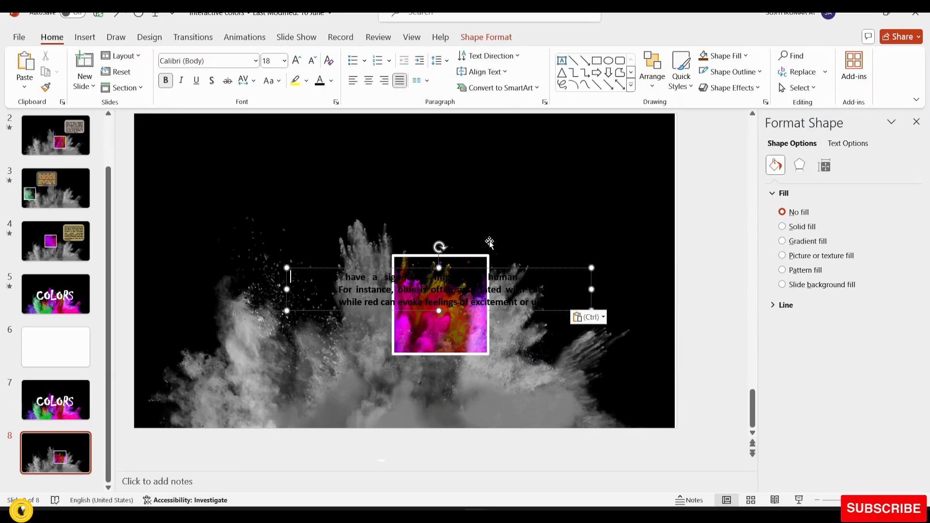
drag(535, 267, 566, 162)
drag(623, 204, 599, 223)
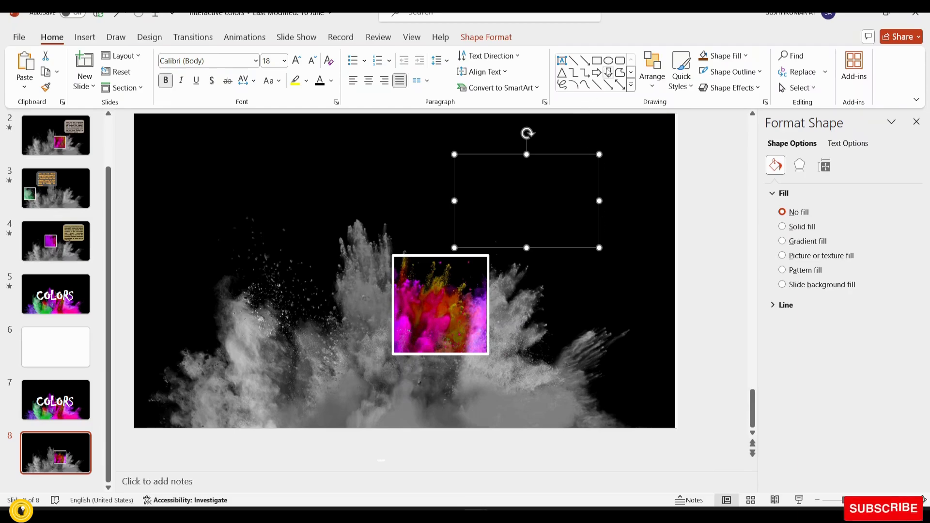
Draw a rounded rectangle about 6.93 cm high and 10.34 cm wide over the paragraph, filled with light orange at 35% transparency.
click(620, 61)
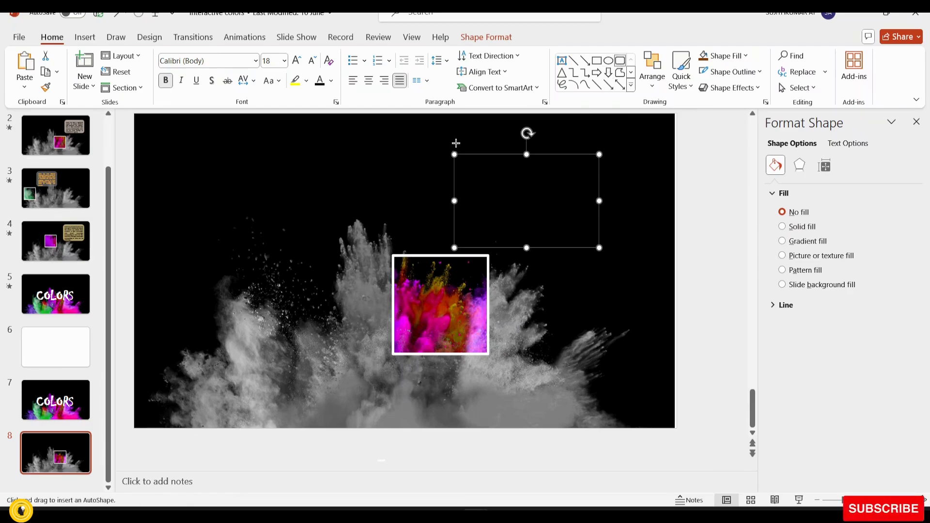
drag(447, 144, 613, 258)
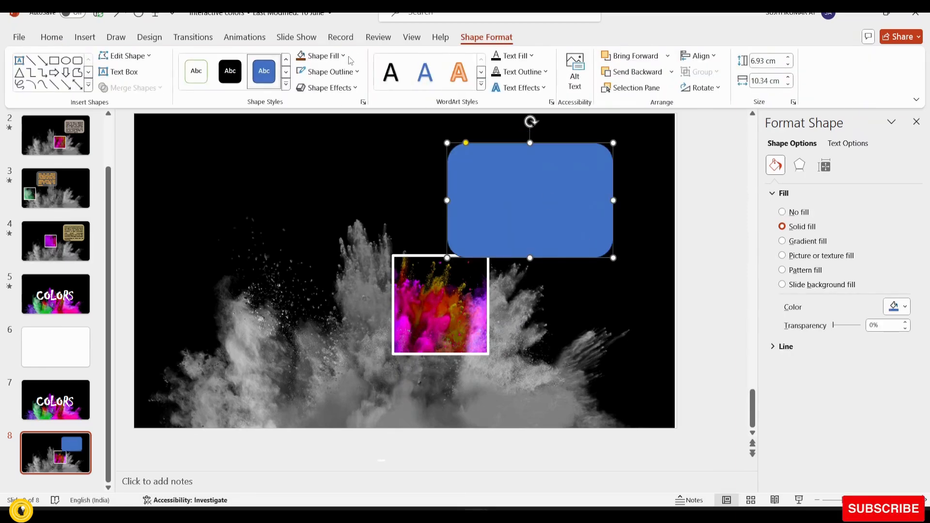
click(344, 56)
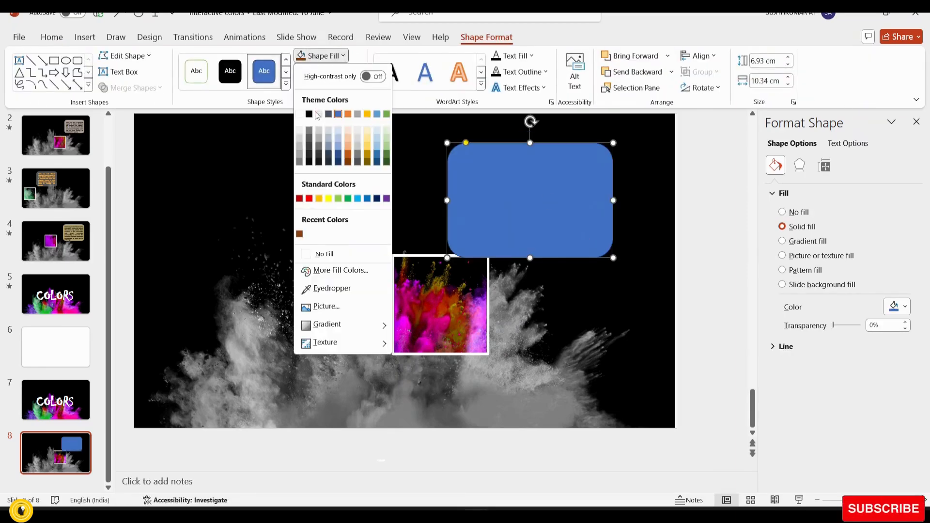
click(347, 137)
drag(834, 327, 843, 326)
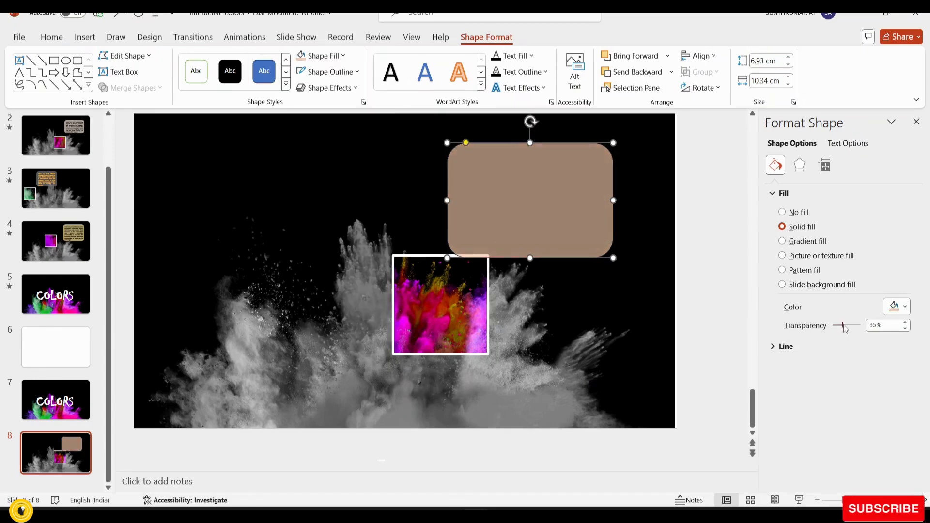
Remove the rounded rectangle's outline and send it backward behind the paragraph.
click(356, 72)
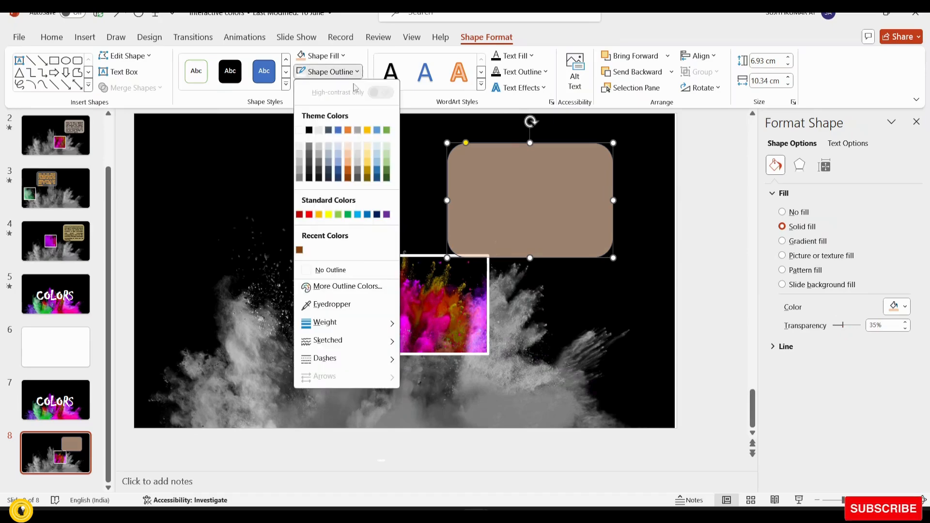
click(325, 272)
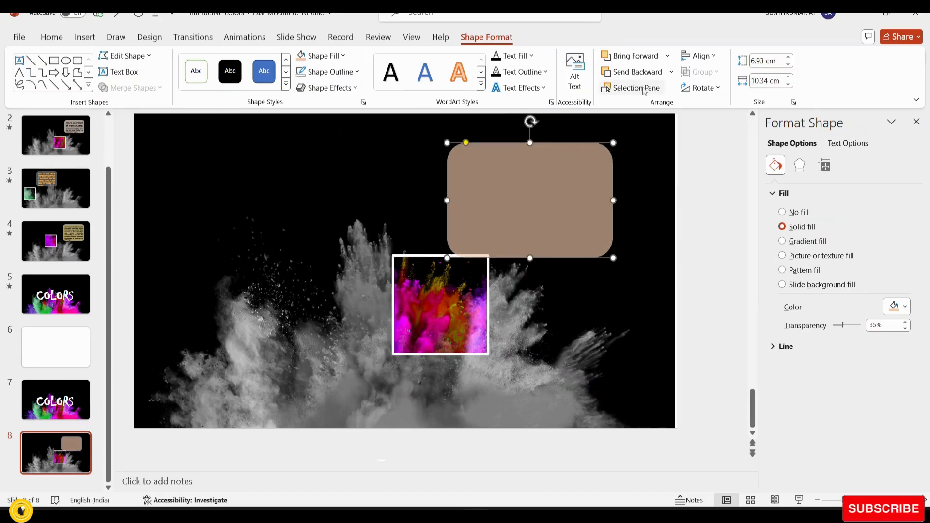
click(637, 72)
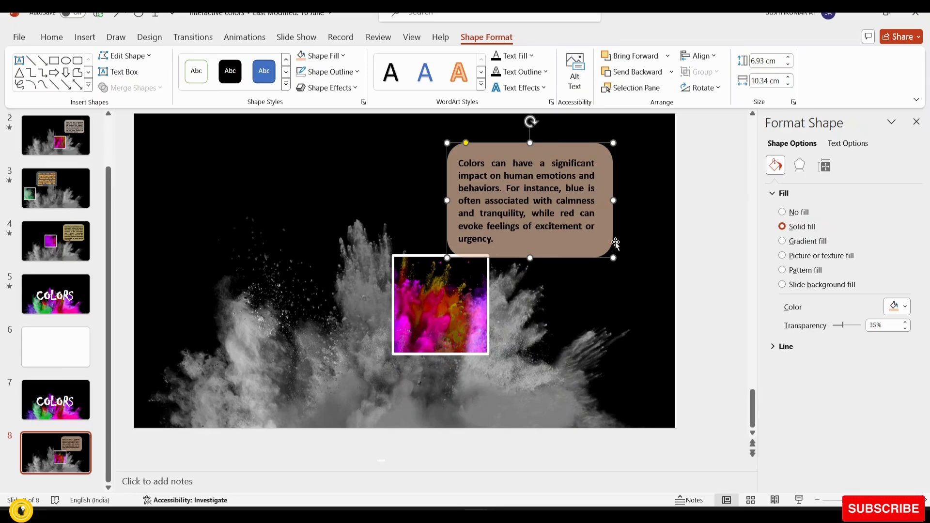
Move the paragraph and its rounded rectangle together up and to the right, clear of the cropped picture.
click(708, 233)
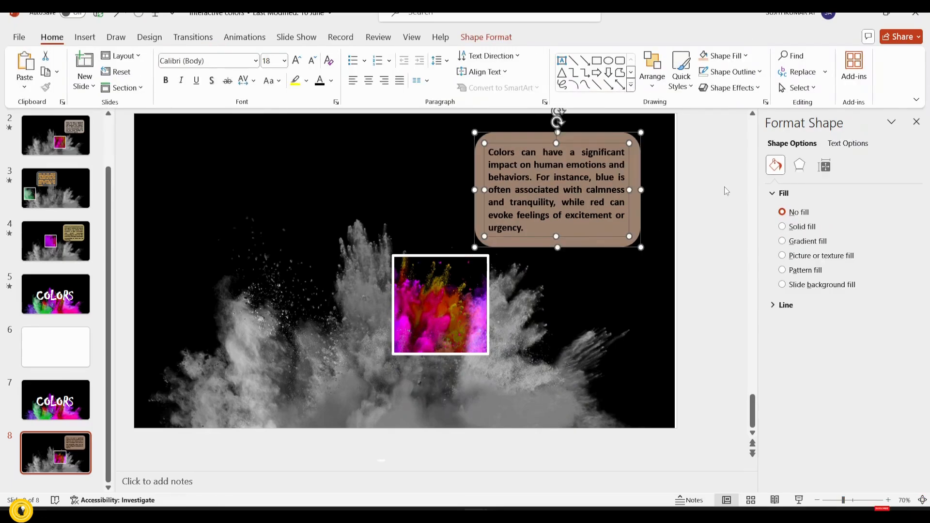
click(724, 187)
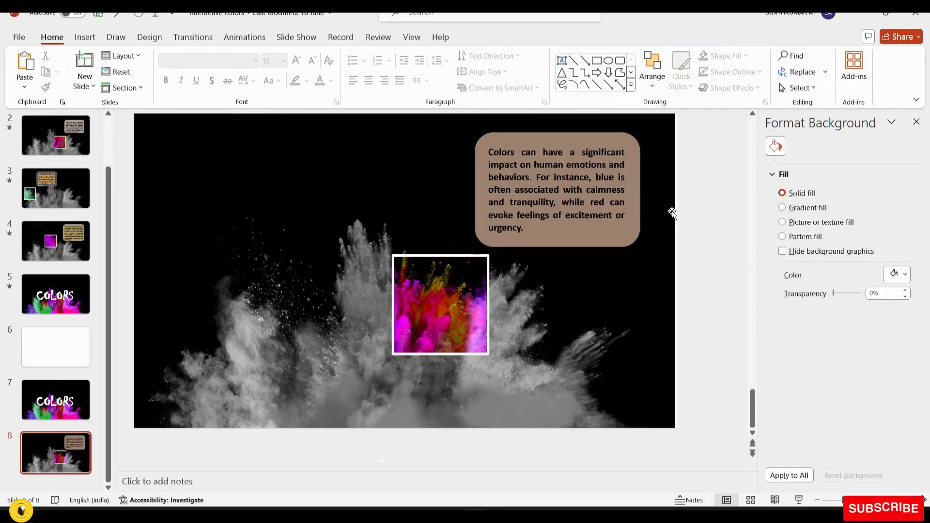
click(637, 212)
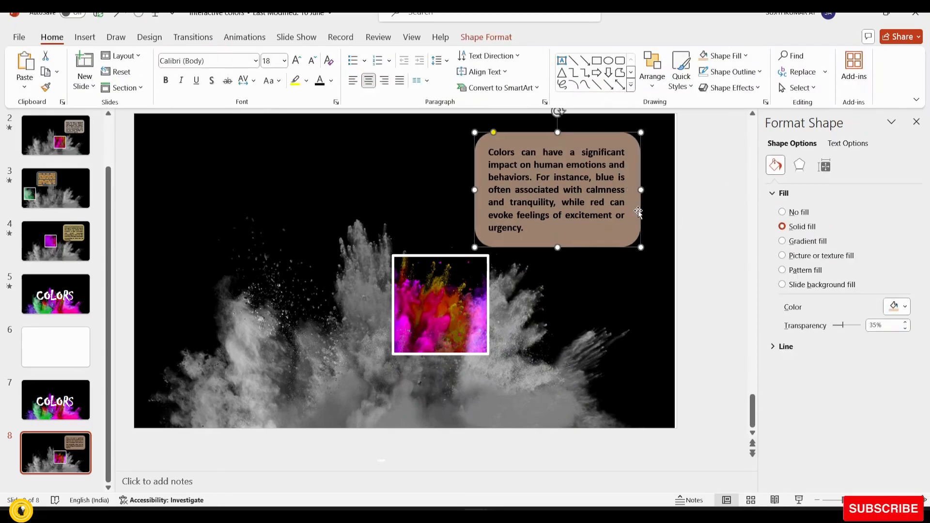
Give the rounded rectangle a centered outer shadow and set the shadow color to white.
click(799, 165)
click(789, 194)
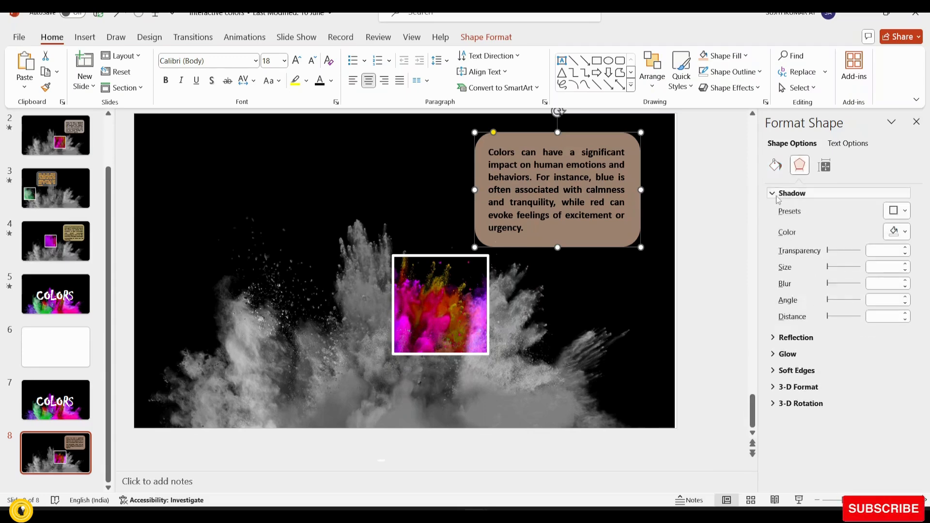
click(905, 212)
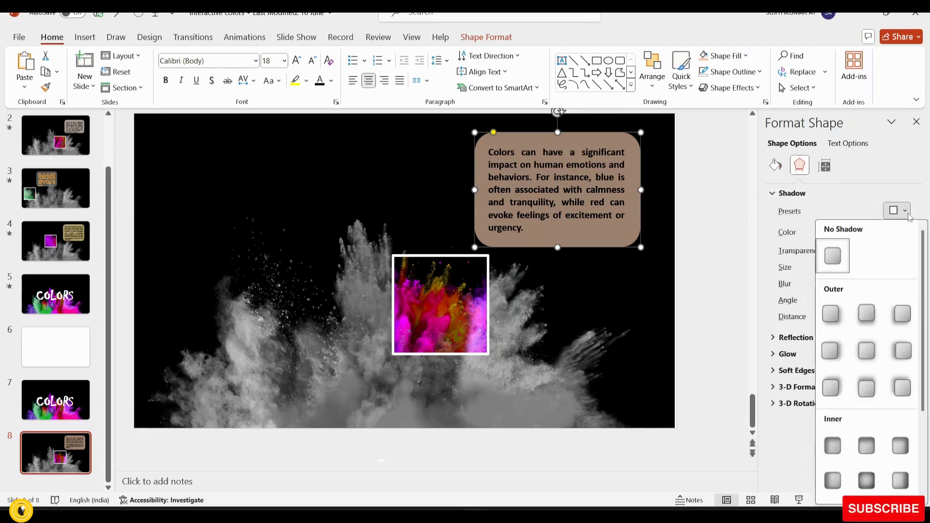
click(867, 352)
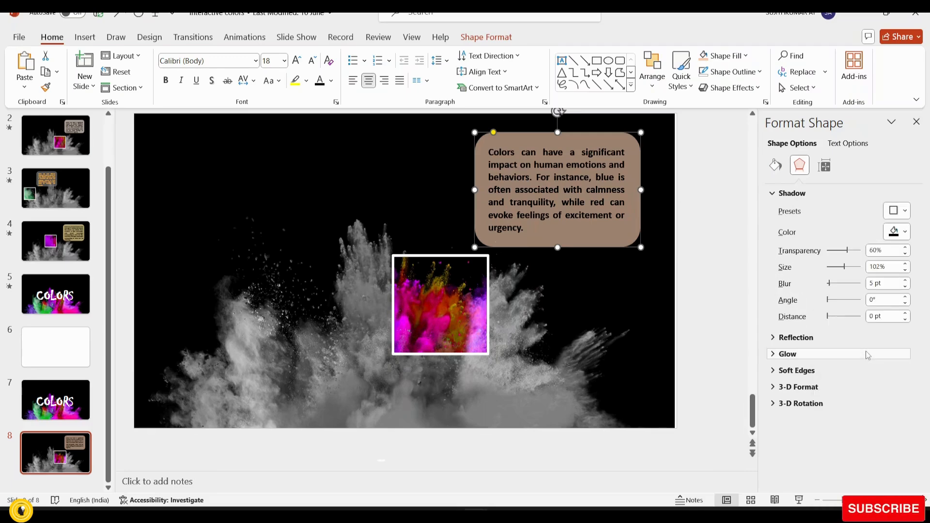
click(905, 233)
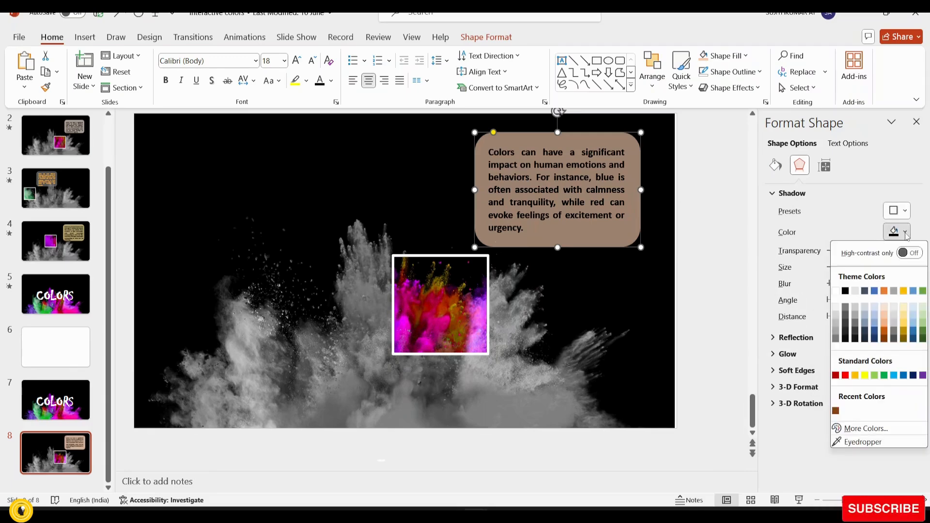
click(840, 295)
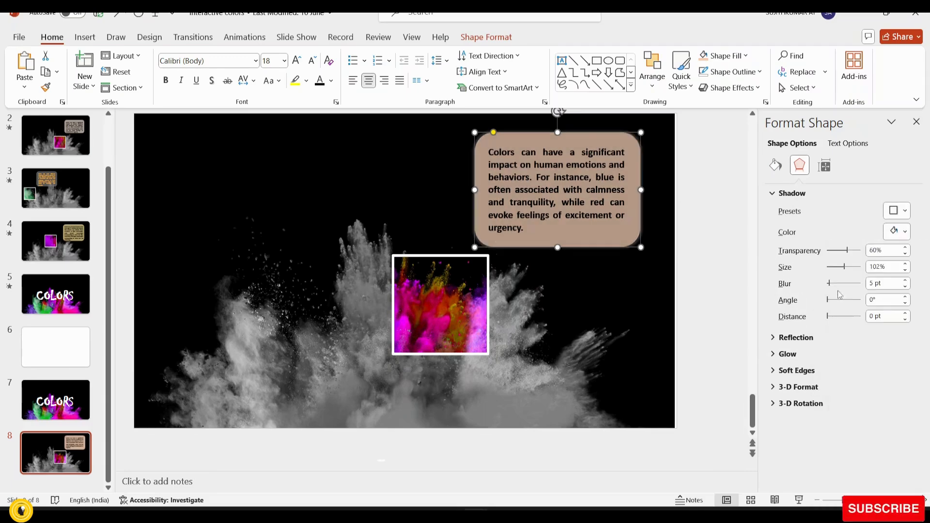
Group the paragraph with its rounded rectangle and paste a copy of the group onto slide 7.
key(ctrl+g)
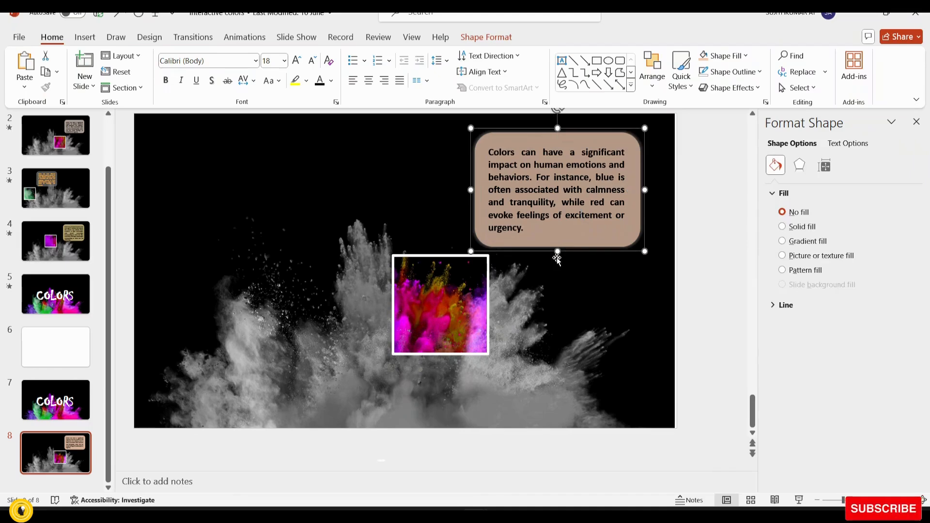
click(68, 401)
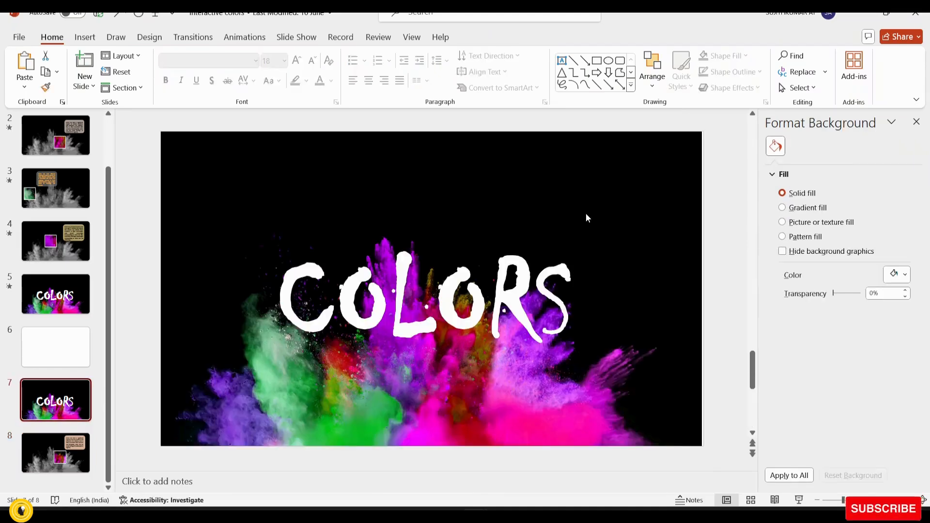
key(ctrl+v)
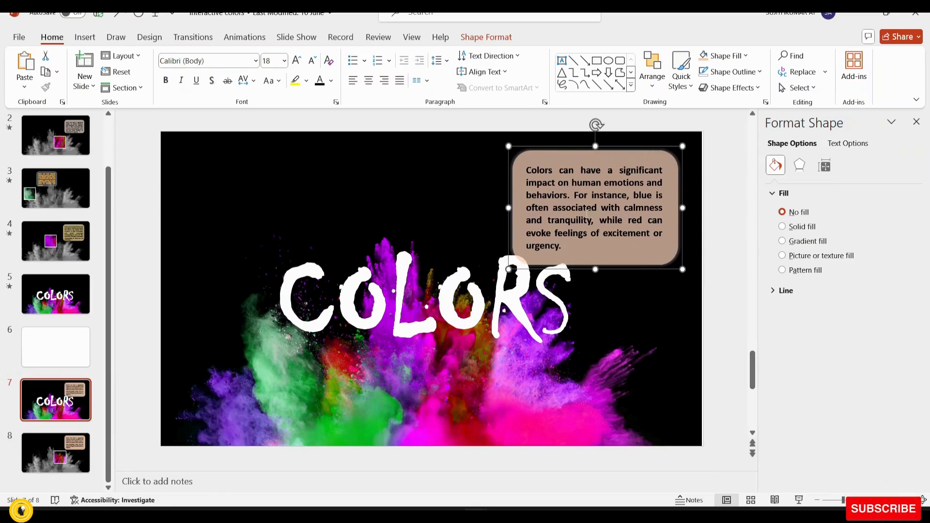
Move the pasted text group on slide 7 horizontally until it lies completely beyond the slide's right edge.
key(Right)
key(Right)
key(Right)
key(Right)
key(Right)
key(Right)
key(Right)
key(Right)
key(Right)
key(Right)
key(Right)
key(Right)
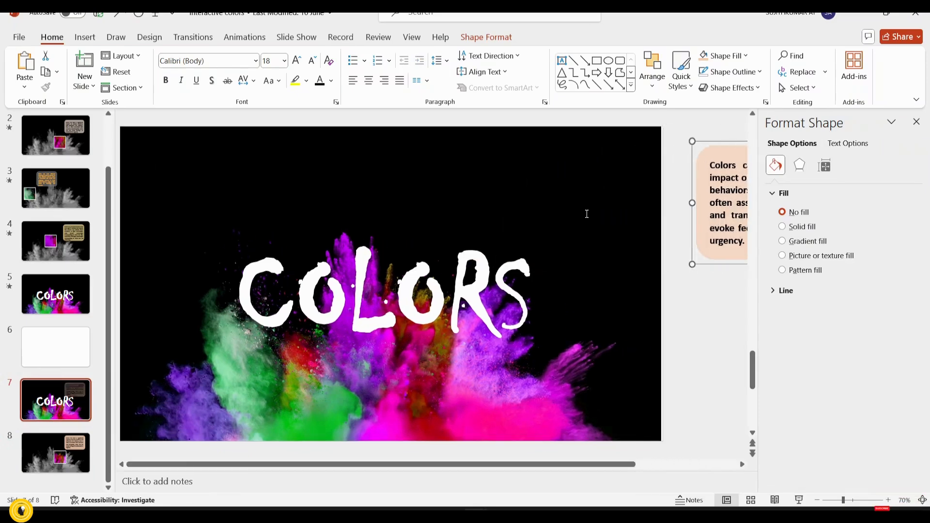
click(75, 428)
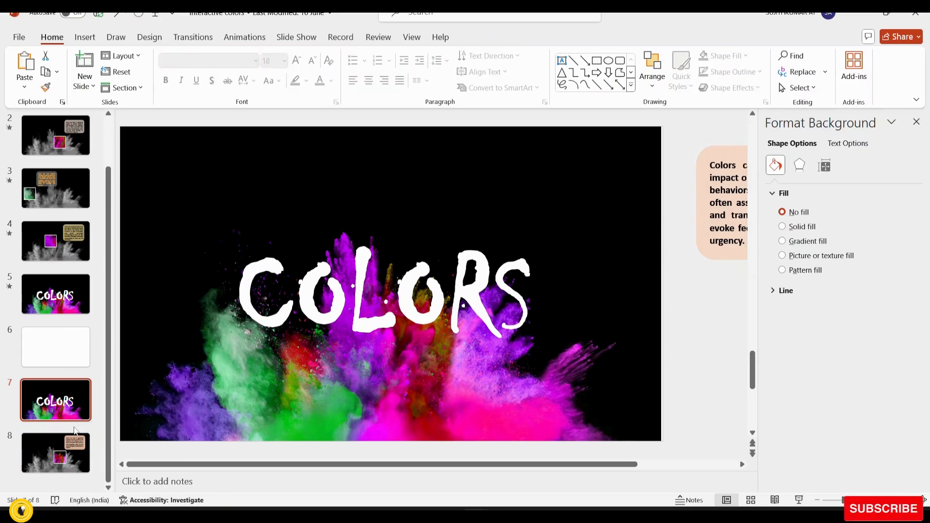
Paste copies of slides 3 to 5 after slide 8 and check the pasted slides.
click(58, 458)
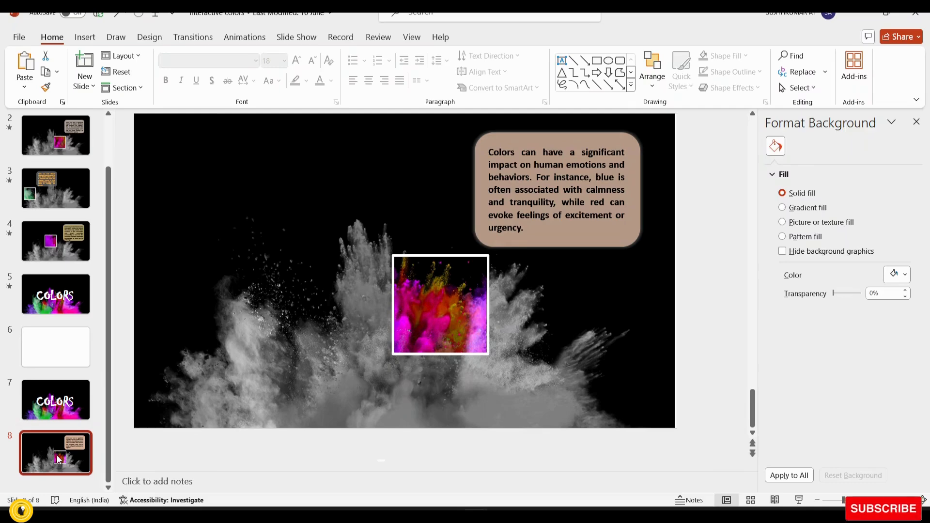
key(ctrl+v)
click(409, 338)
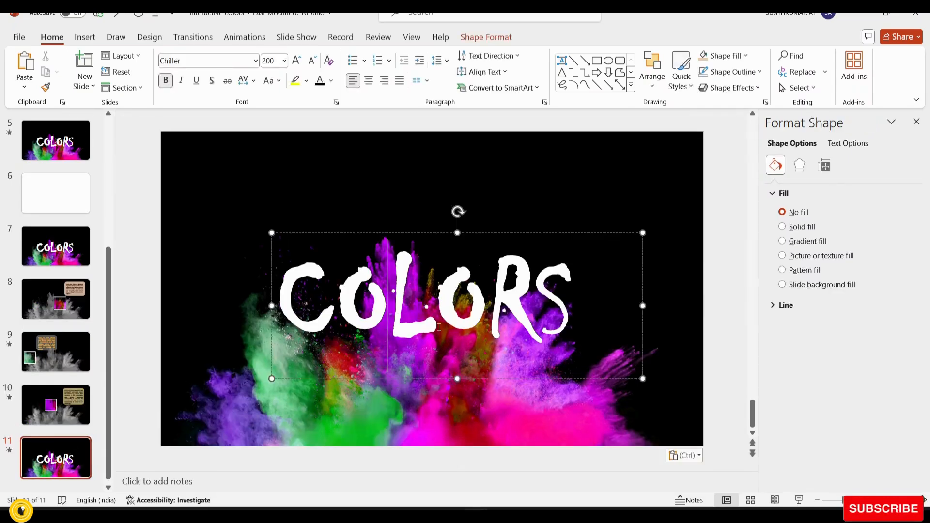
click(58, 412)
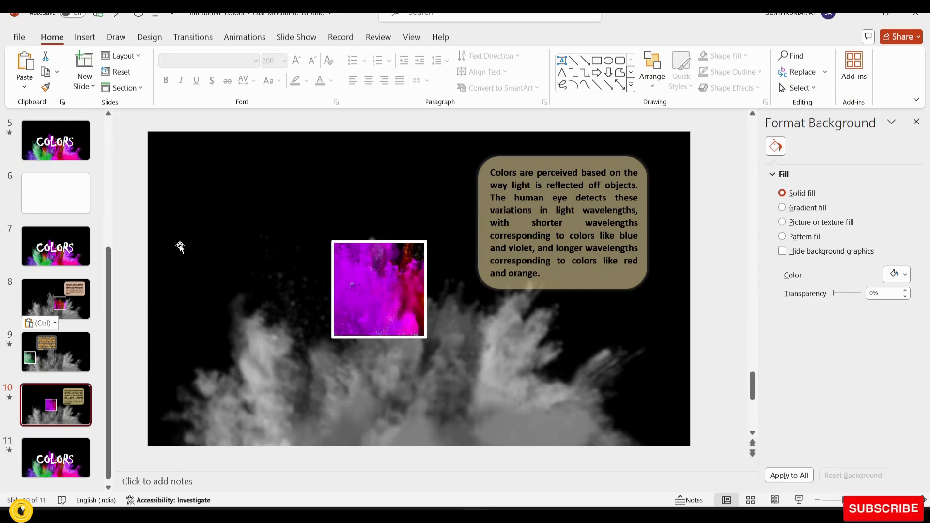
Apply the Morph transition to slides 7 through 11 together.
click(75, 256)
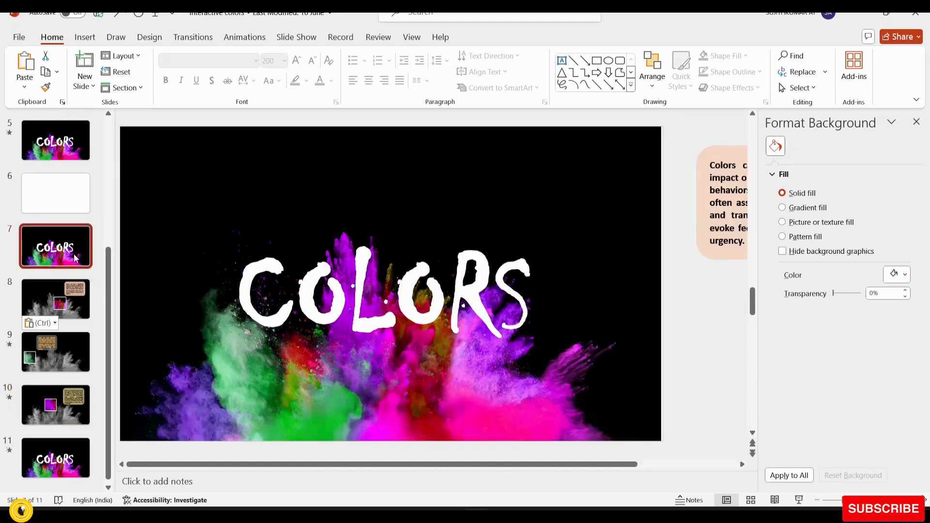
shift+click(53, 461)
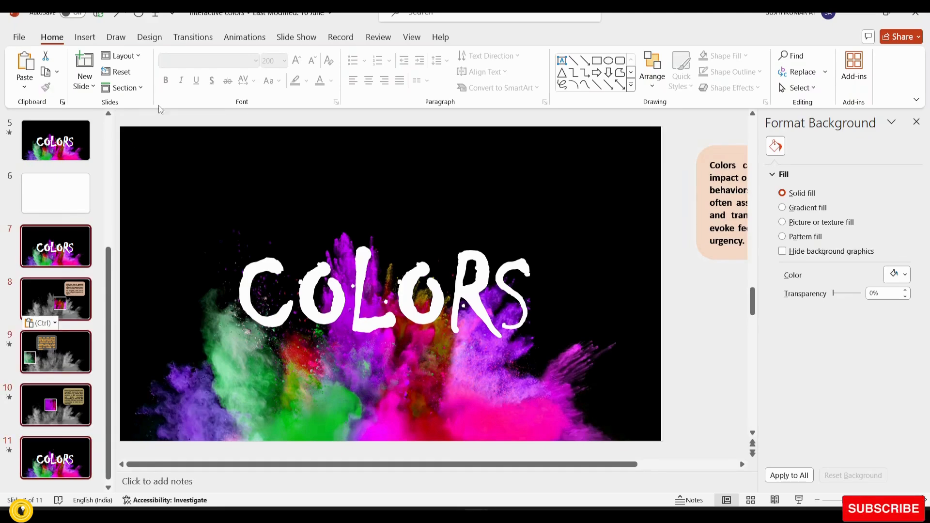
click(194, 39)
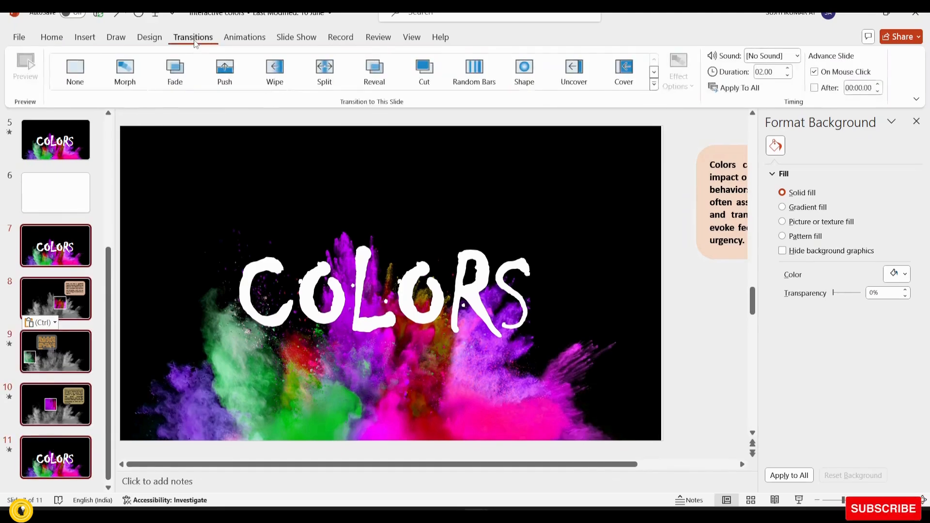
click(126, 73)
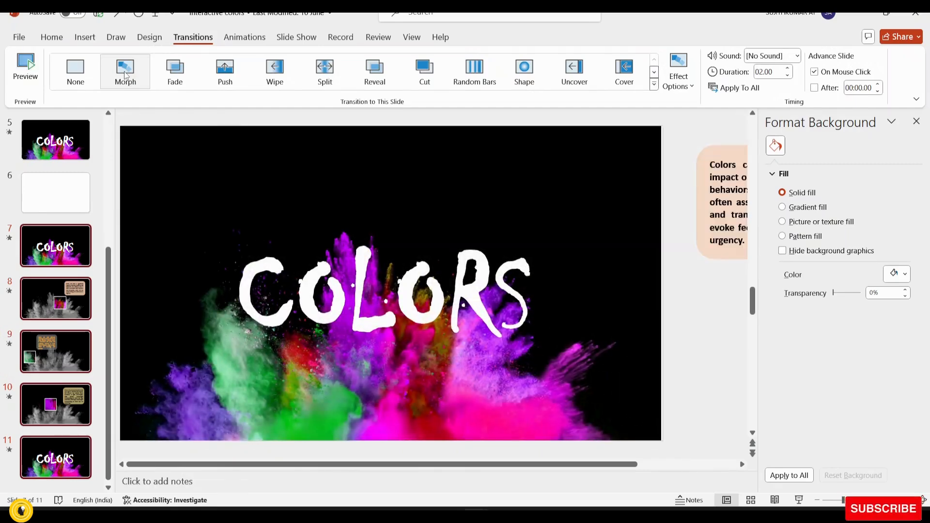
Play the slide show from slide 7 and advance through the Morph transitions up to slide 10.
key(shift+F5)
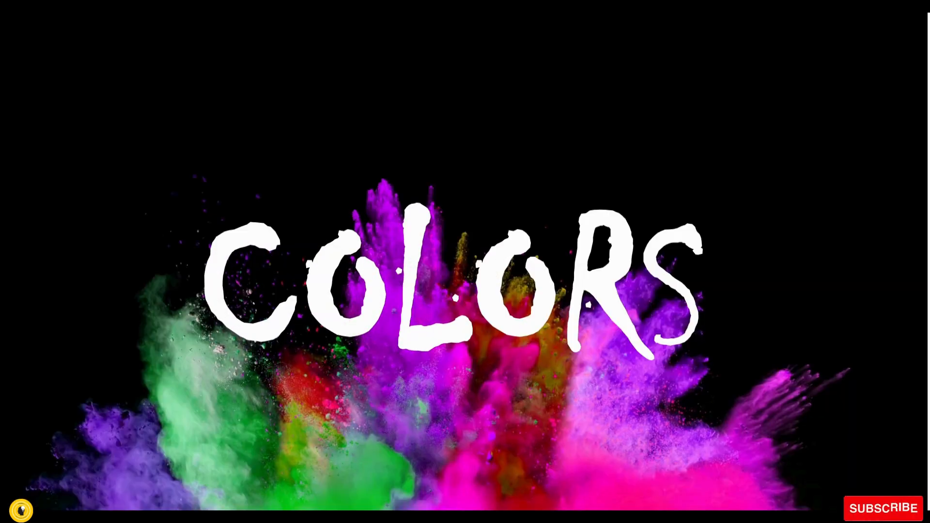
key(Right)
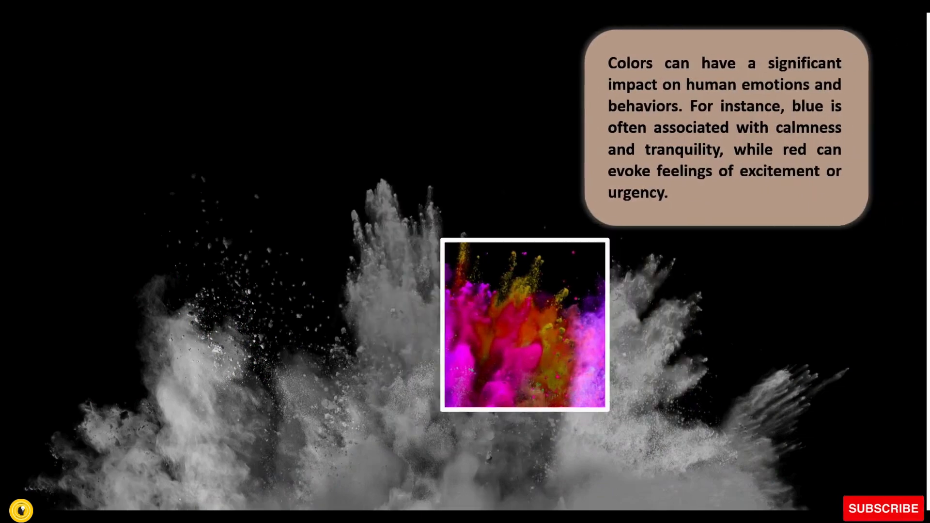
key(Right)
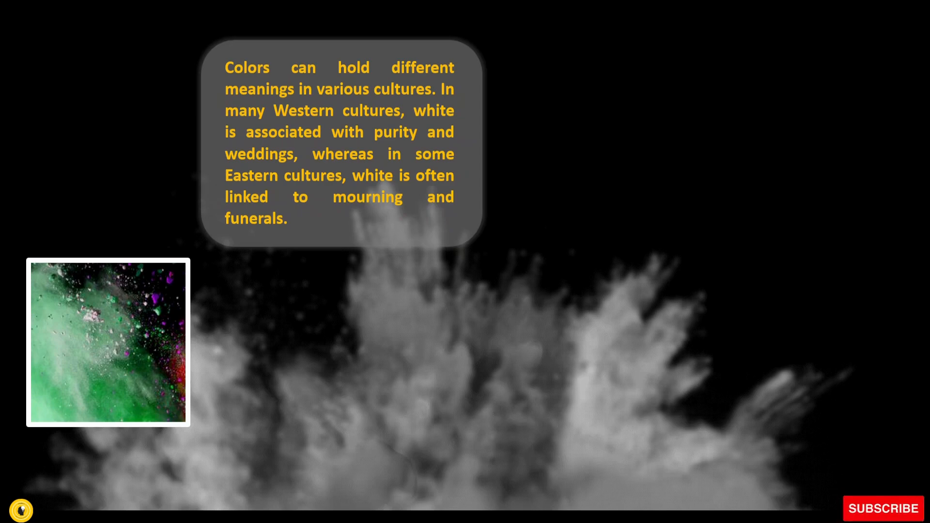
key(Right)
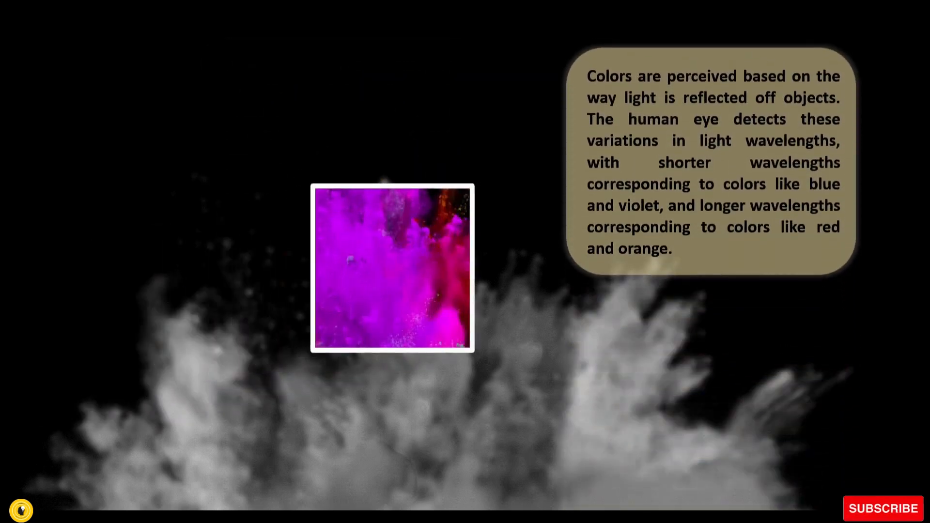